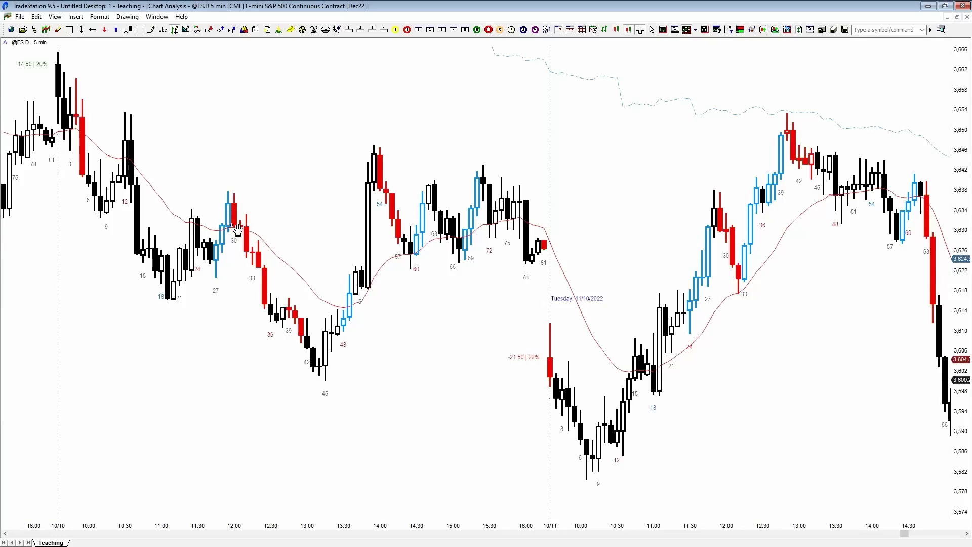
Step: Circle the 10/11 rally candles around 11:30–12:00 with an ellipse, then delete it
{"action": "left_click_drag", "start_coordinate": [751, 214], "coordinate": [646, 243]}
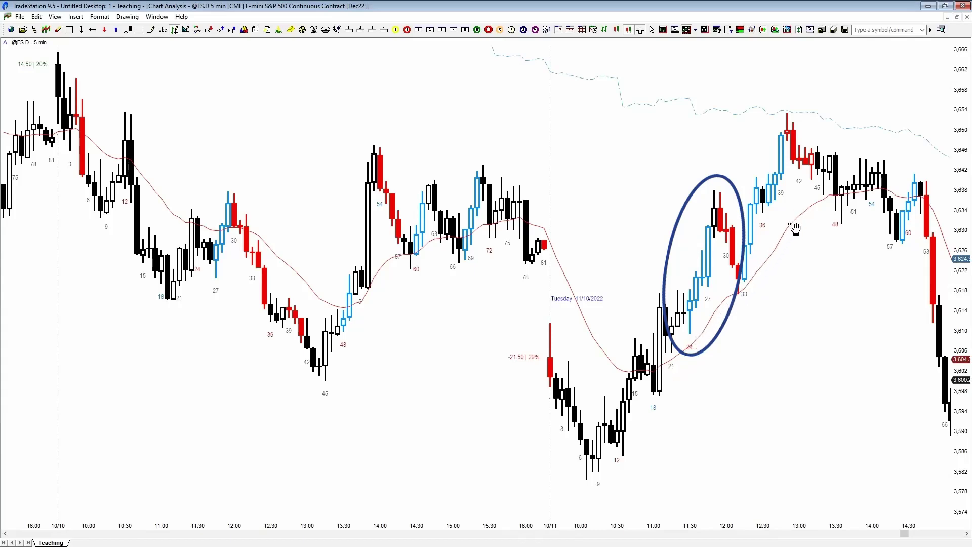
{"action": "left_click", "coordinate": [735, 303]}
{"action": "key", "text": "Delete"}
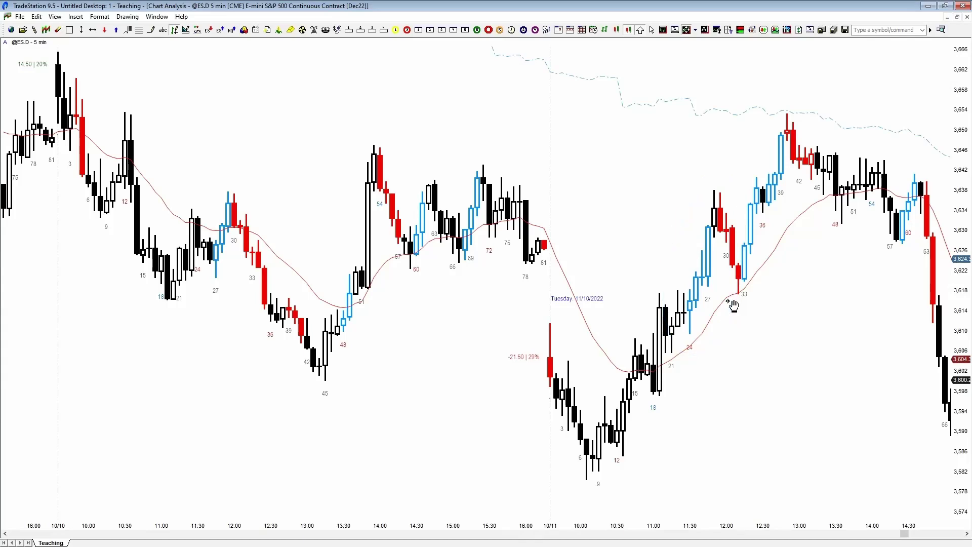
Step: Open the AMA_FrAMA indicator's format settings after dismissing the AMA_EMA_X ones
{"action": "double_click", "coordinate": [566, 267]}
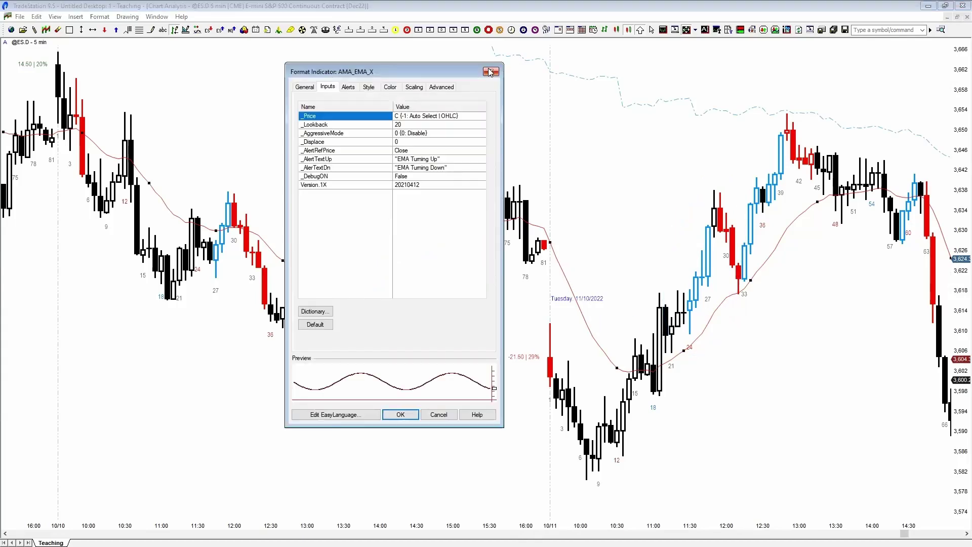
{"action": "left_click", "coordinate": [492, 75]}
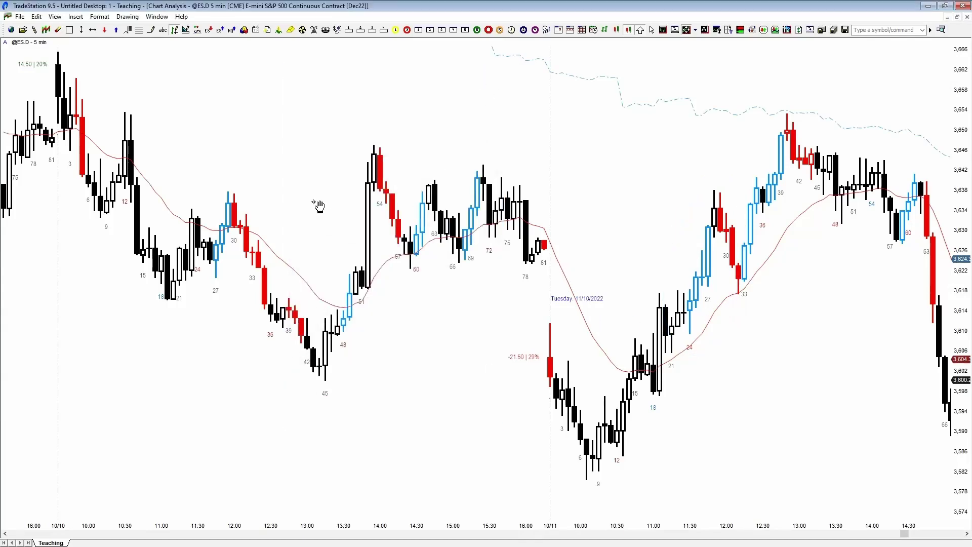
{"action": "double_click", "coordinate": [313, 201]}
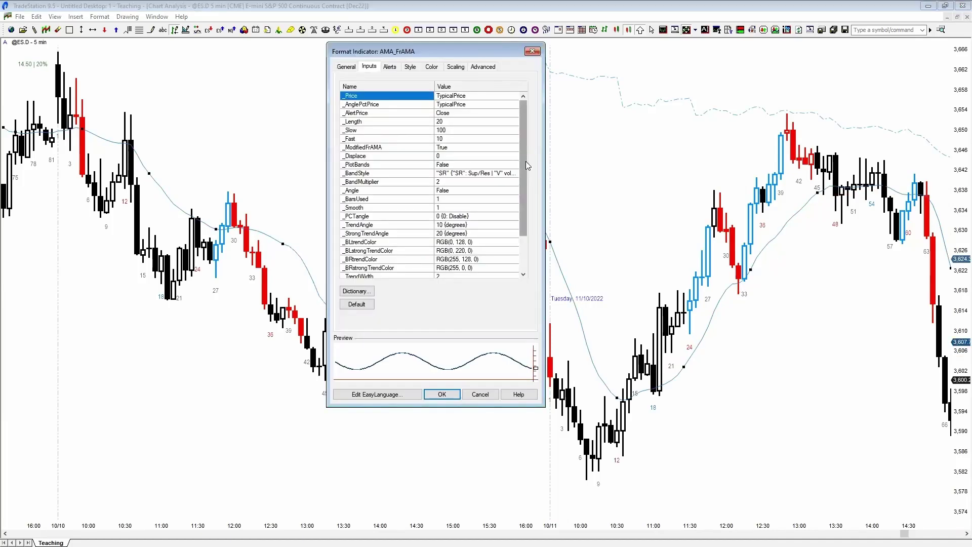
{"action": "left_click_drag", "start_coordinate": [526, 161], "coordinate": [526, 141]}
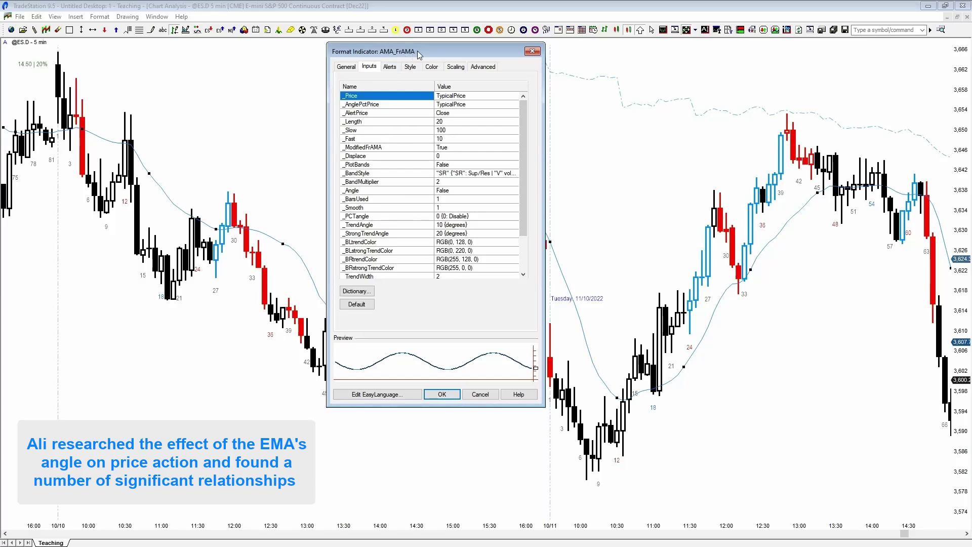
Step: Walk through the _ModifiedFrAMA, _PlotBands, _BandStyle and _Angle inputs down to the trend angles
{"action": "left_click", "coordinate": [399, 149]}
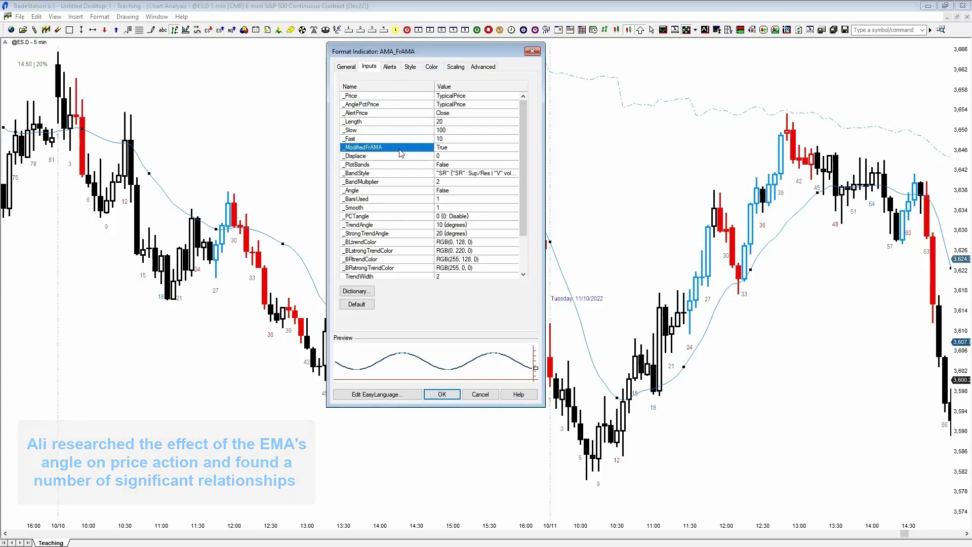
{"action": "left_click", "coordinate": [377, 167]}
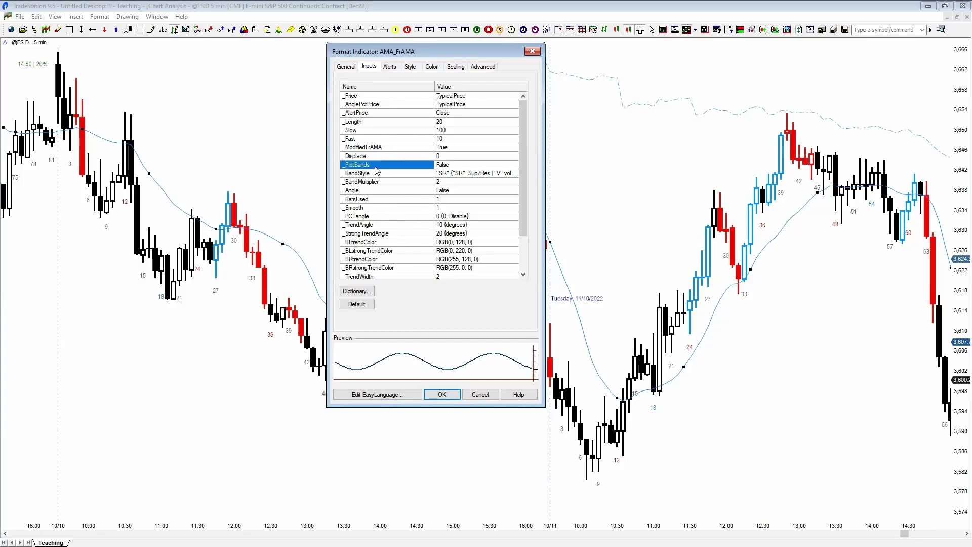
{"action": "left_click", "coordinate": [391, 174]}
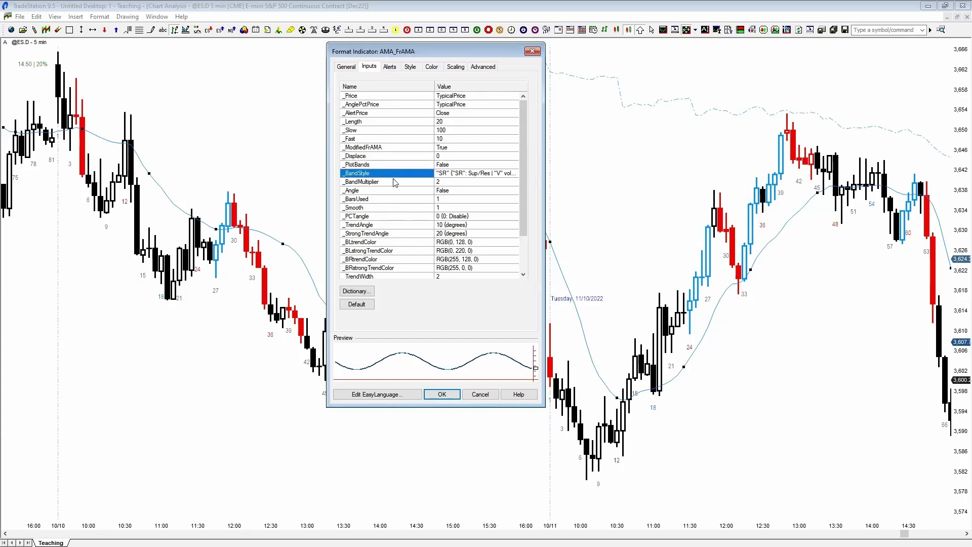
{"action": "left_click", "coordinate": [387, 190]}
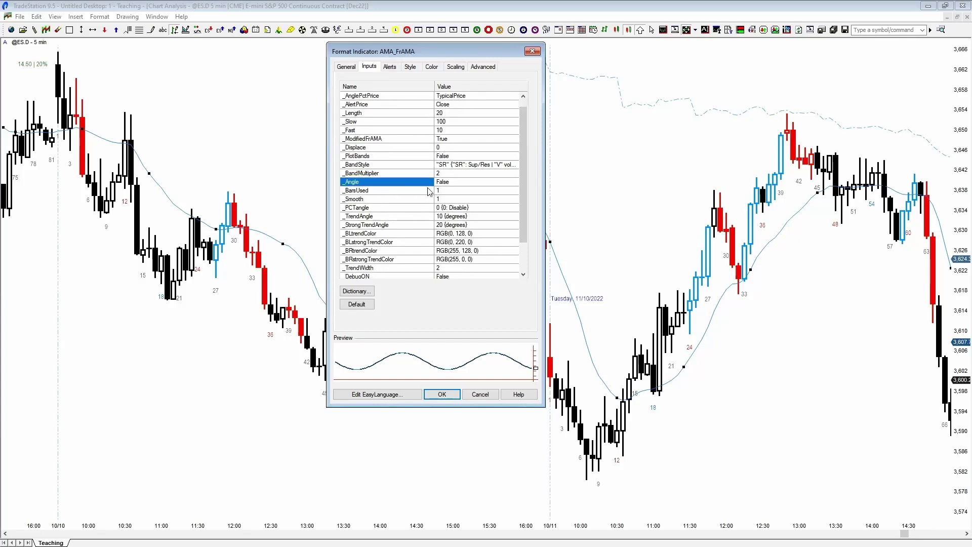
{"action": "left_click_drag", "start_coordinate": [522, 177], "coordinate": [524, 204]}
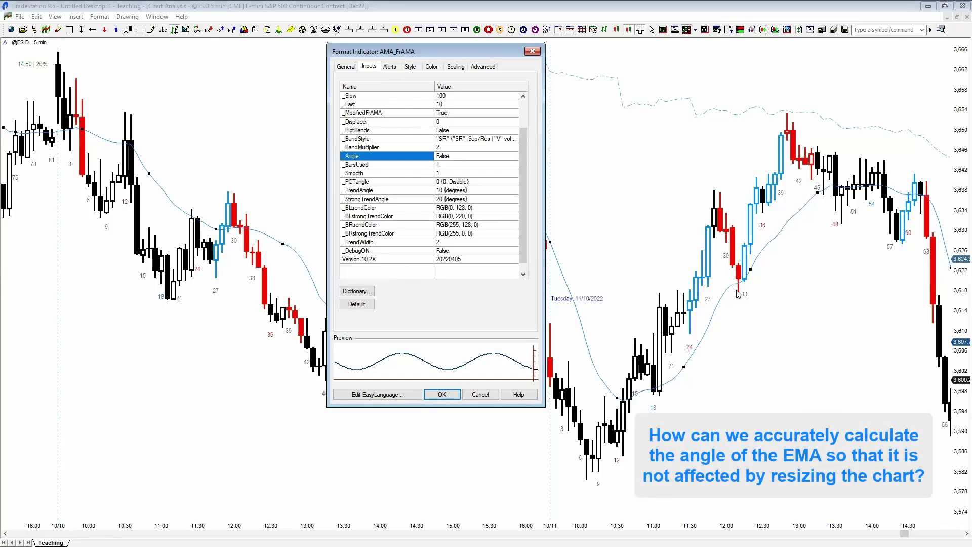
Step: Close the format dialog and rescale the price axis to about 3580–3660
{"action": "left_click", "coordinate": [532, 51]}
{"action": "left_click_drag", "start_coordinate": [960, 162], "coordinate": [949, 334]}
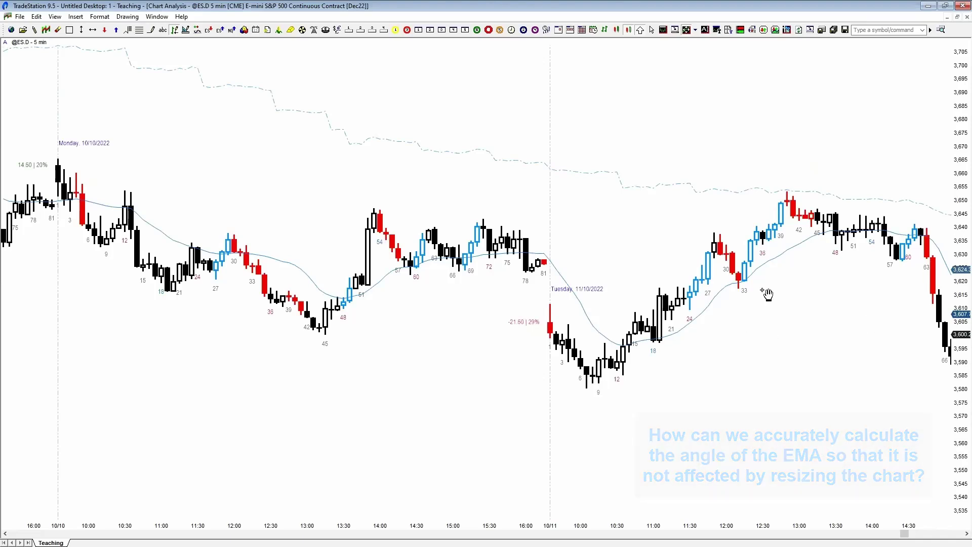
{"action": "left_click_drag", "start_coordinate": [953, 337], "coordinate": [960, 162]}
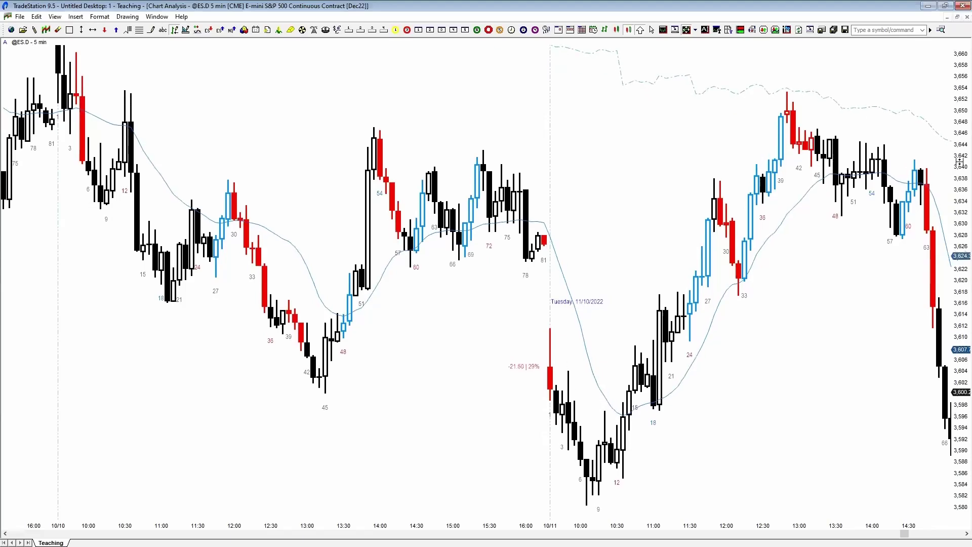
Step: Nudge the bars up, compress them slightly, and pan to newer bars into Wednesday 10/12
{"action": "left_click_drag", "start_coordinate": [840, 342], "coordinate": [837, 319]}
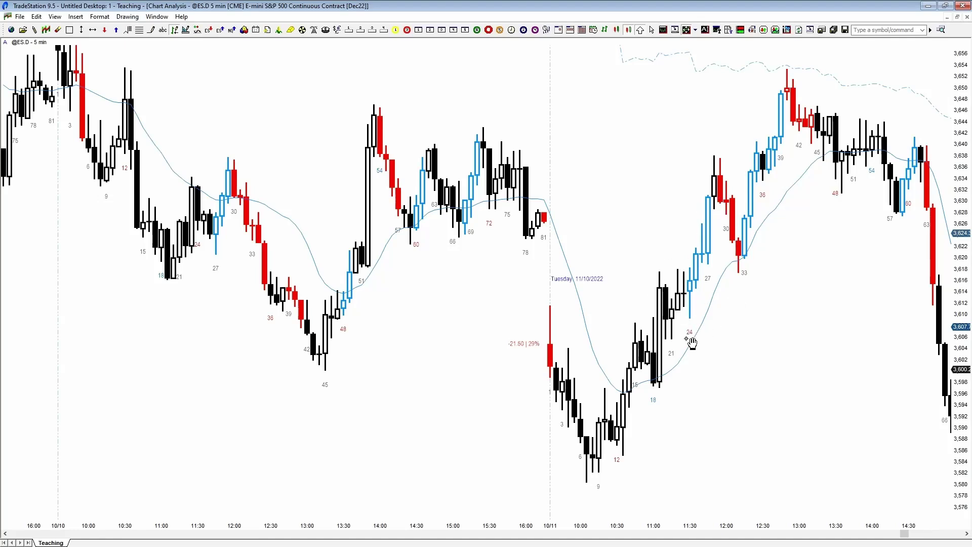
{"action": "left_click_drag", "start_coordinate": [960, 301], "coordinate": [960, 341]}
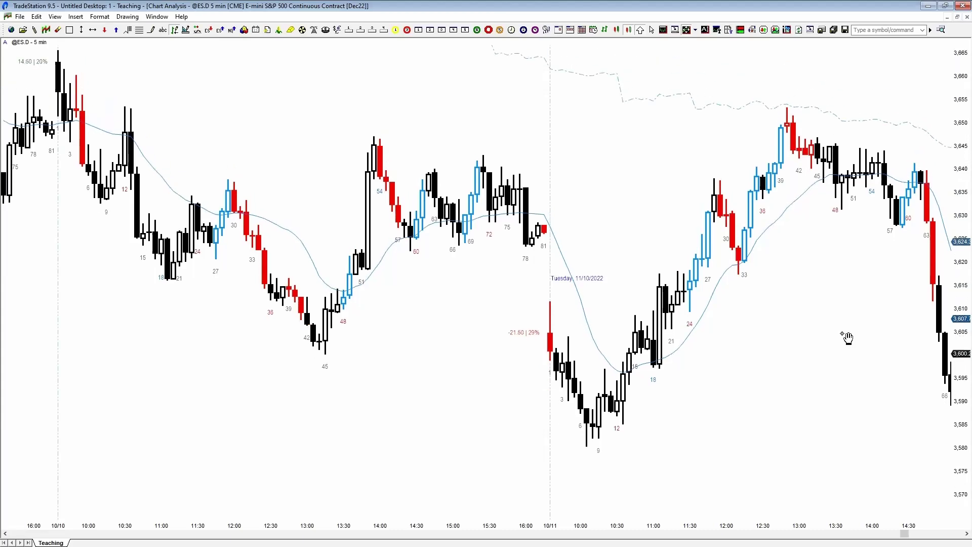
{"action": "left_click_drag", "start_coordinate": [847, 338], "coordinate": [736, 331]}
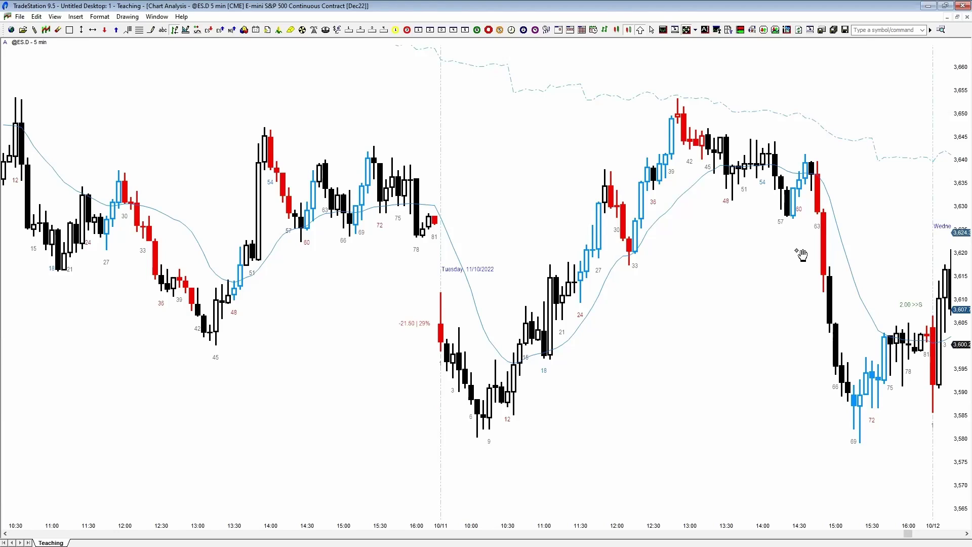
{"action": "left_click_drag", "start_coordinate": [960, 229], "coordinate": [960, 388]}
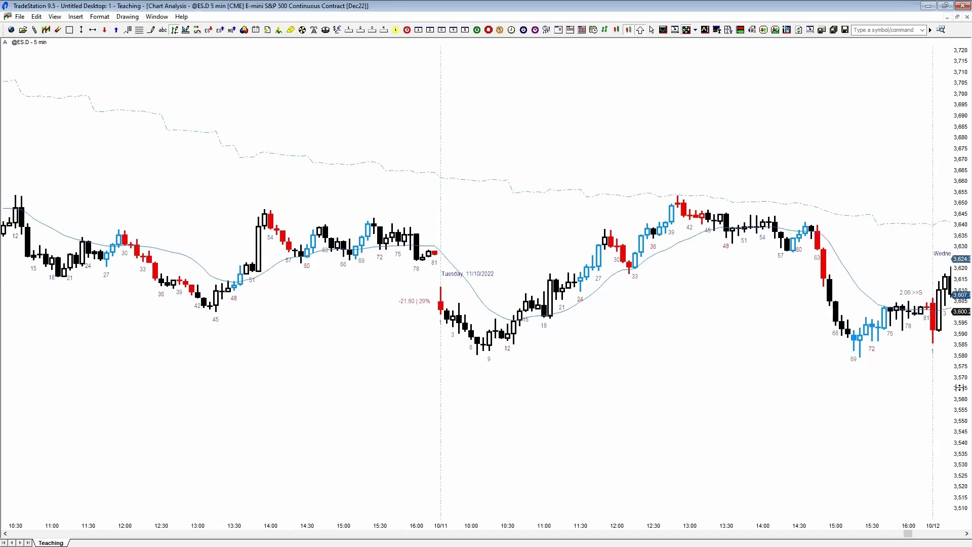
{"action": "left_click_drag", "start_coordinate": [959, 388], "coordinate": [960, 208]}
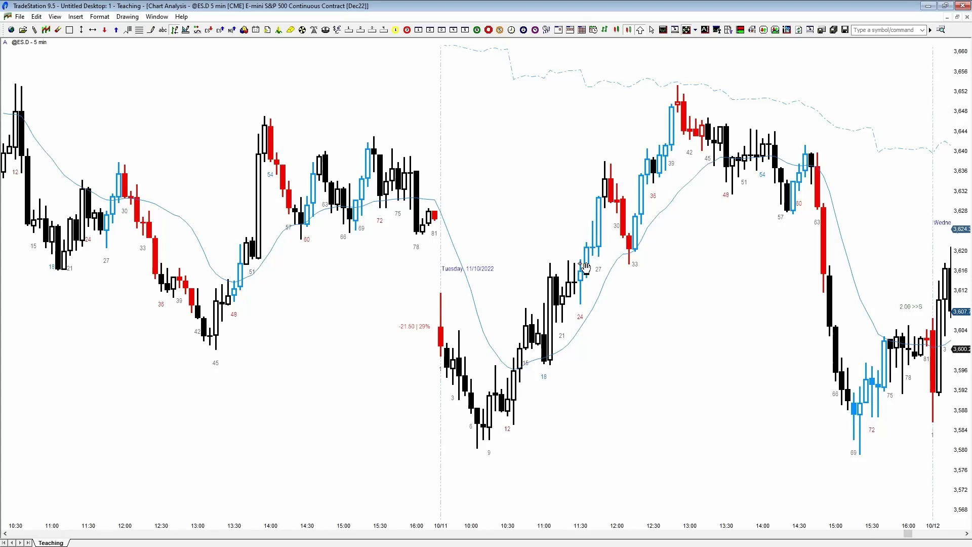
{"action": "mouse_move", "coordinate": [959, 264]}
{"action": "left_mouse_down"}
{"action": "mouse_move", "coordinate": [959, 307]}
{"action": "mouse_move", "coordinate": [959, 274]}
{"action": "left_mouse_up"}
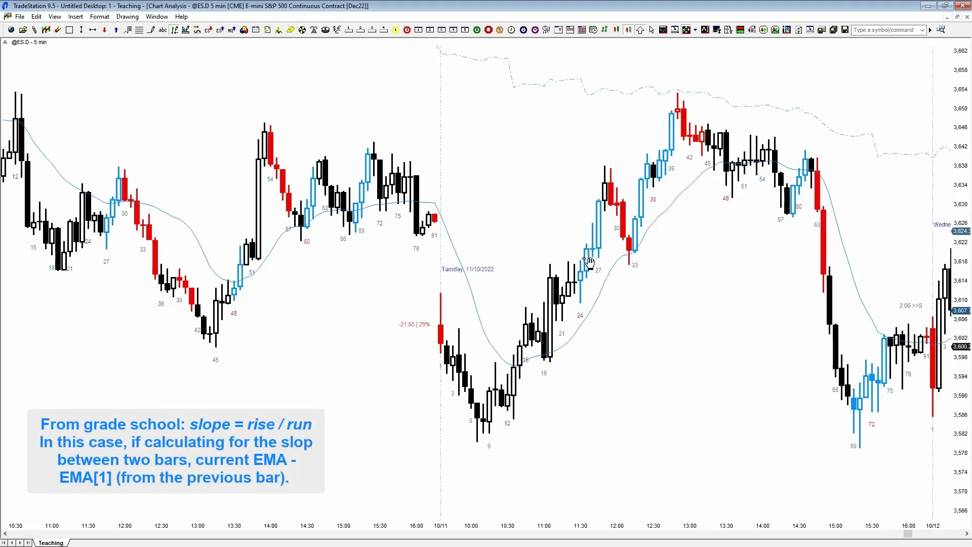
Step: Set the AMA_FrAMA indicator's _Angle input to True
{"action": "right_click", "coordinate": [668, 215]}
{"action": "left_click", "coordinate": [681, 218]}
{"action": "left_click", "coordinate": [367, 191]}
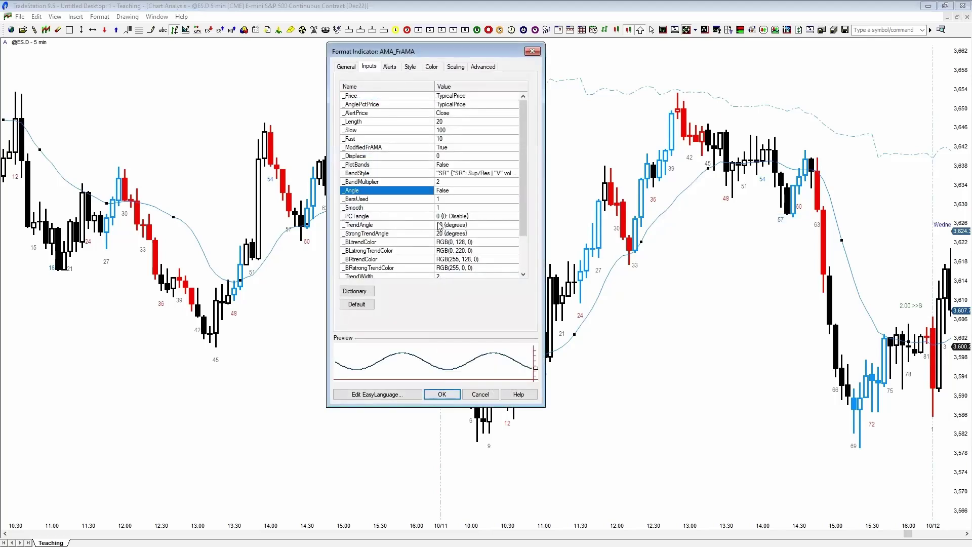
{"action": "left_click", "coordinate": [464, 190]}
{"action": "type", "text": "True"}
{"action": "left_click_drag", "start_coordinate": [523, 204], "coordinate": [523, 223]}
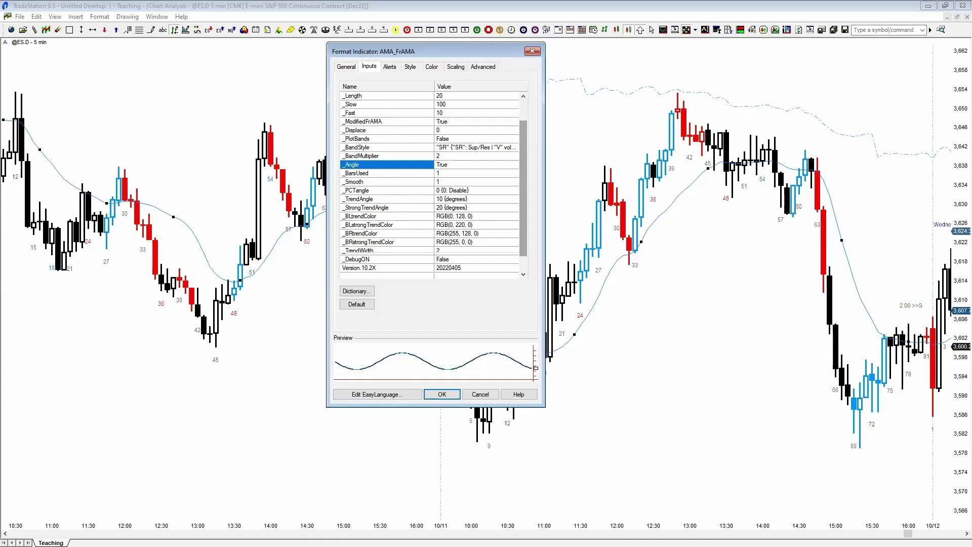
Step: In Whiteboard, draw a straight line and move it tangent to the circle
{"action": "key", "text": "alt+Tab"}
{"action": "mouse_move", "coordinate": [471, 346]}
{"action": "left_mouse_down"}
{"action": "mouse_move", "coordinate": [731, 247]}
{"action": "mouse_move", "coordinate": [751, 252]}
{"action": "mouse_move", "coordinate": [738, 257]}
{"action": "left_mouse_up"}
{"action": "left_click", "coordinate": [705, 258]}
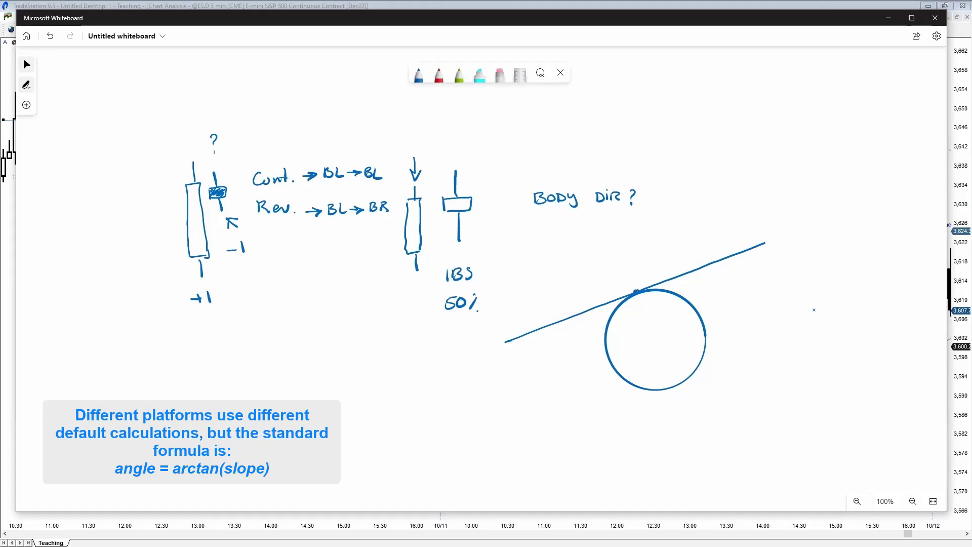
Step: Mark the angle at the tangent line's left end with a base line, arc and alpha symbol
{"action": "left_click_drag", "start_coordinate": [514, 348], "coordinate": [541, 344]}
{"action": "left_click_drag", "start_coordinate": [535, 335], "coordinate": [538, 345]}
{"action": "left_click_drag", "start_coordinate": [568, 332], "coordinate": [569, 341]}
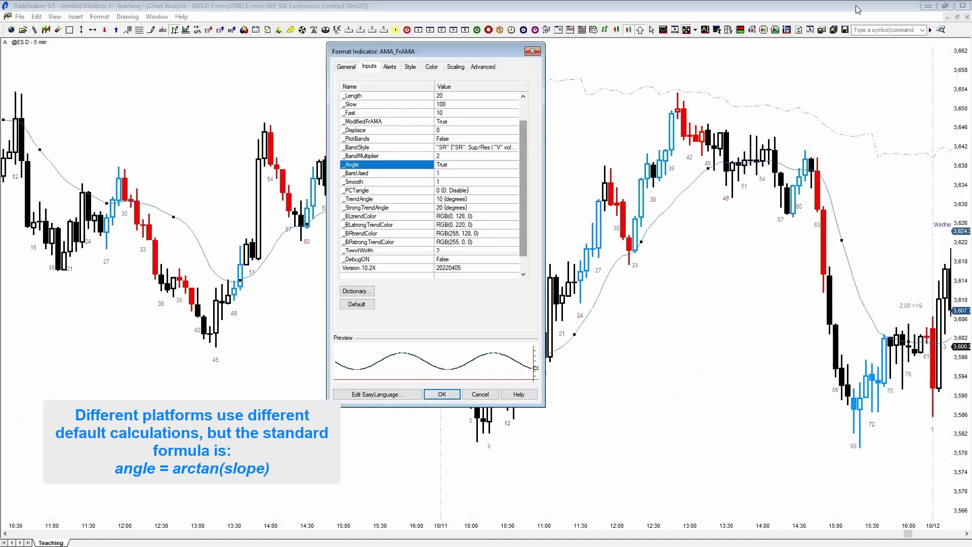
Step: With _PCTangle at 1, set _TrendAngle to 0.15 and _StrongTrendAngle to 0.20
{"action": "left_click", "coordinate": [439, 191]}
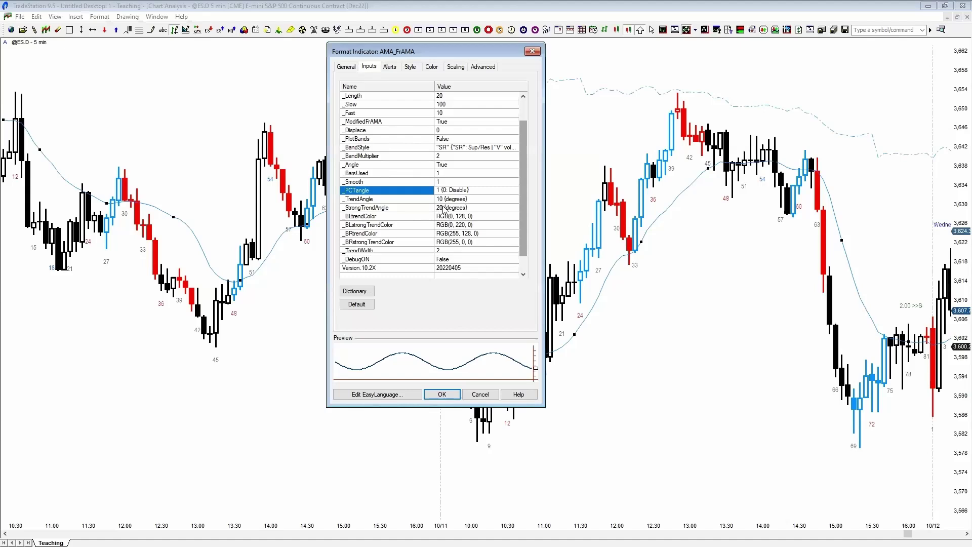
{"action": "left_click", "coordinate": [441, 200]}
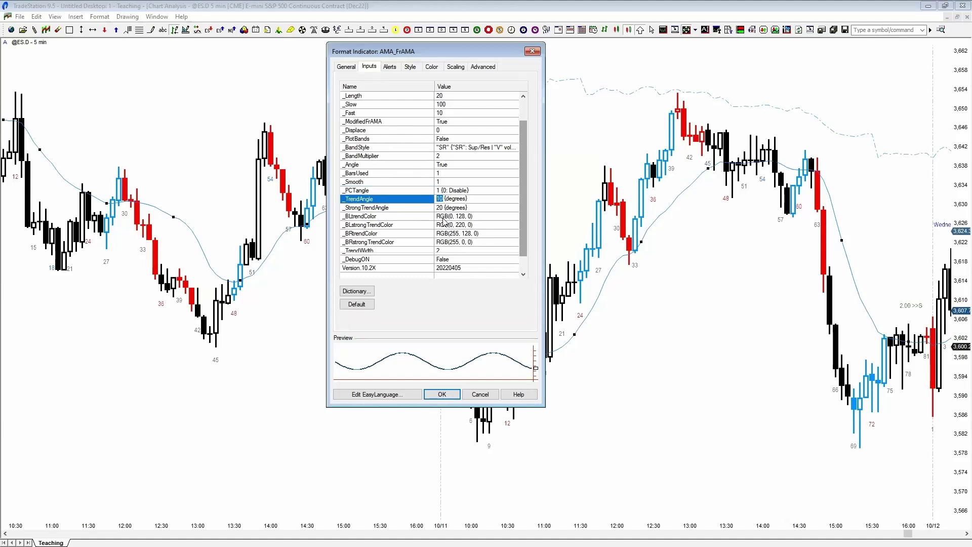
{"action": "type", "text": "0.15"}
{"action": "left_click", "coordinate": [443, 208]}
{"action": "type", "text": "0.20"}
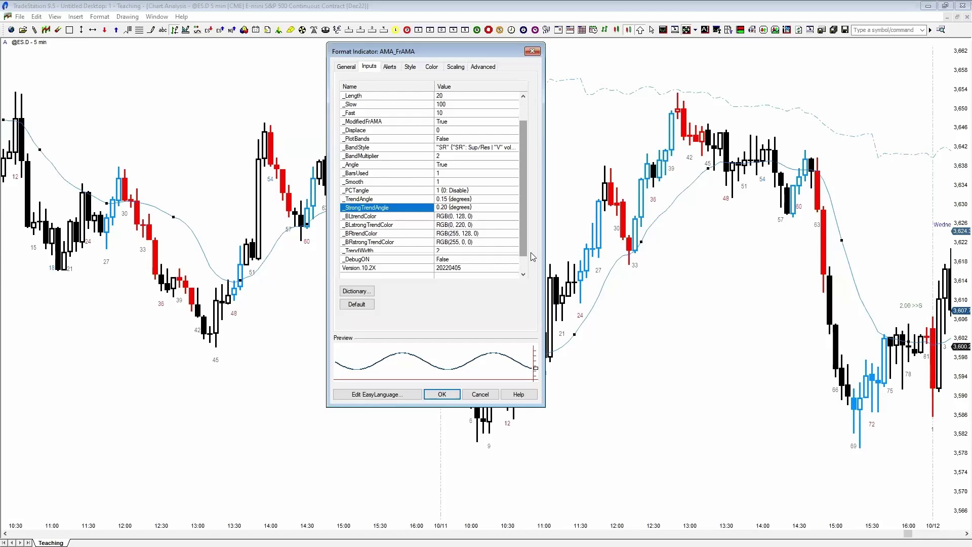
{"action": "left_click_drag", "start_coordinate": [524, 255], "coordinate": [527, 269]}
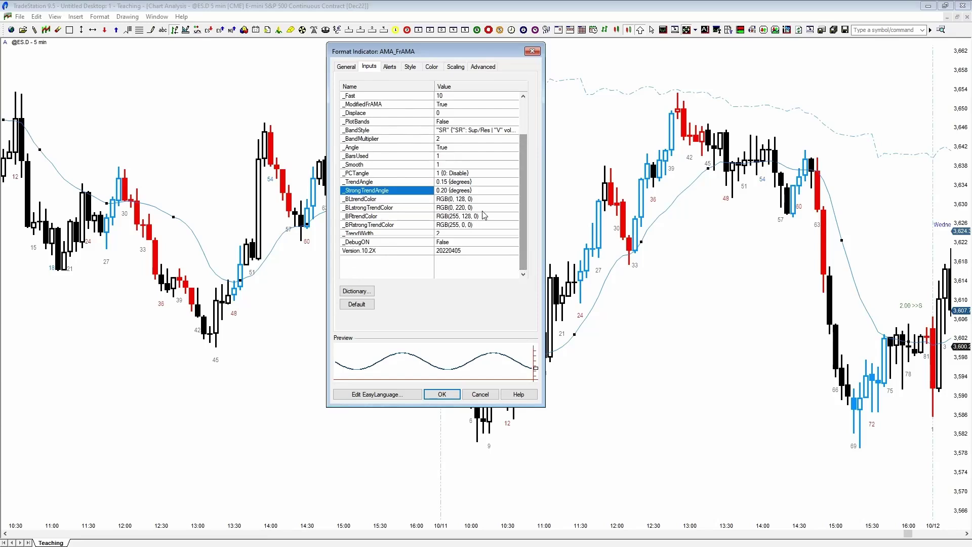
Step: Review the bull and bear trend colour inputs and the _TrendWidth setting
{"action": "left_click", "coordinate": [354, 200]}
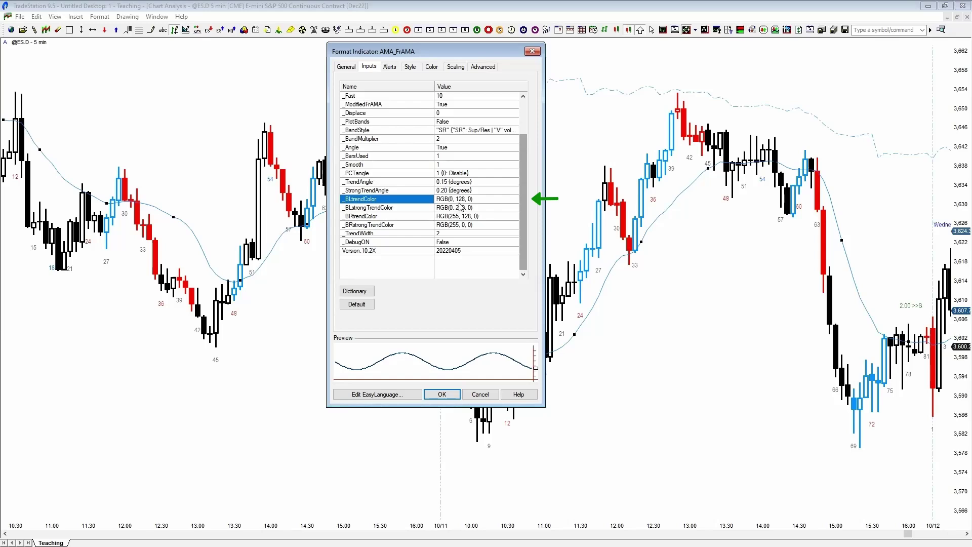
{"action": "left_click", "coordinate": [384, 208]}
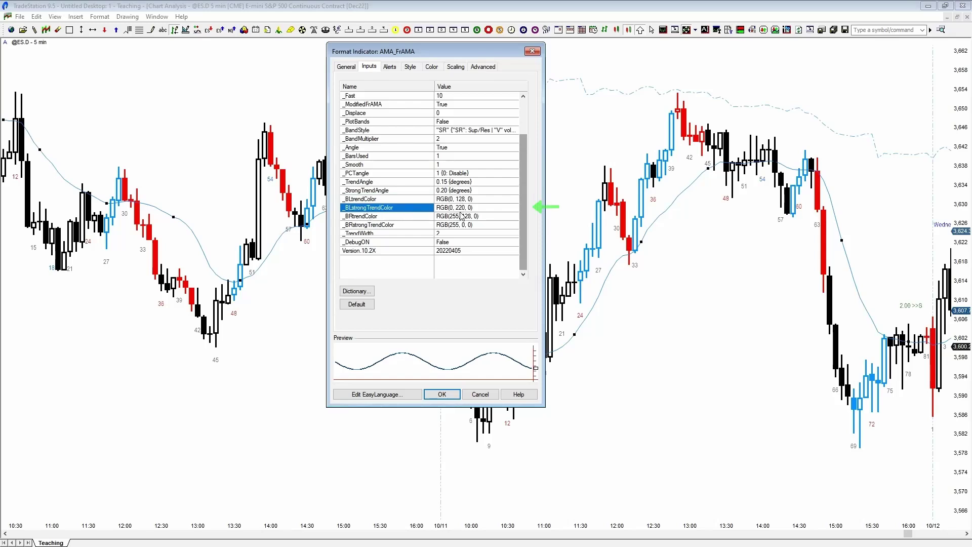
{"action": "left_click", "coordinate": [412, 216]}
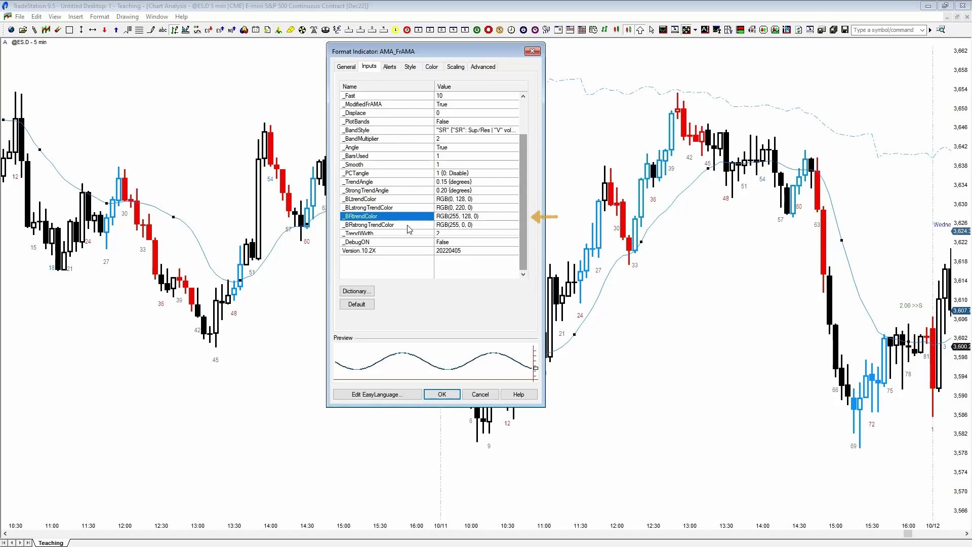
{"action": "left_click", "coordinate": [458, 224]}
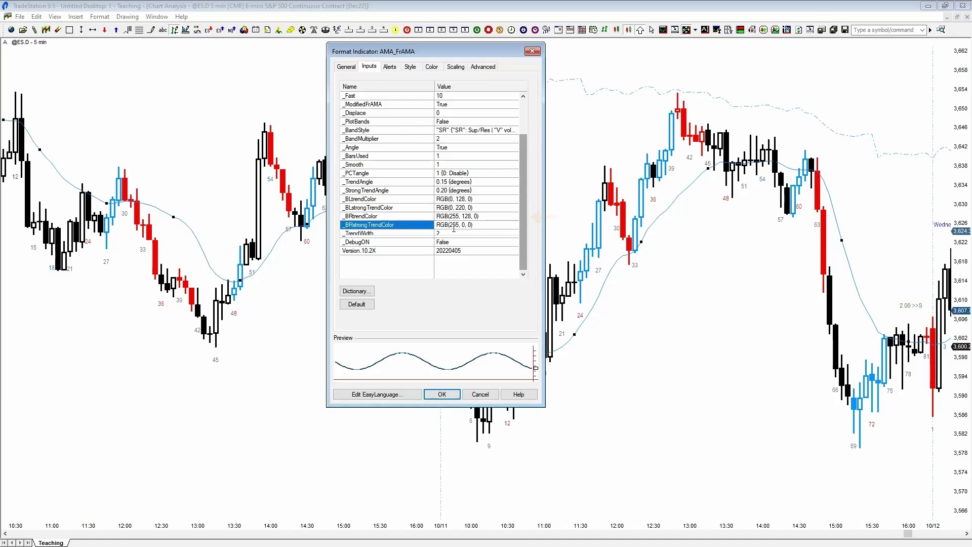
{"action": "left_click", "coordinate": [410, 236]}
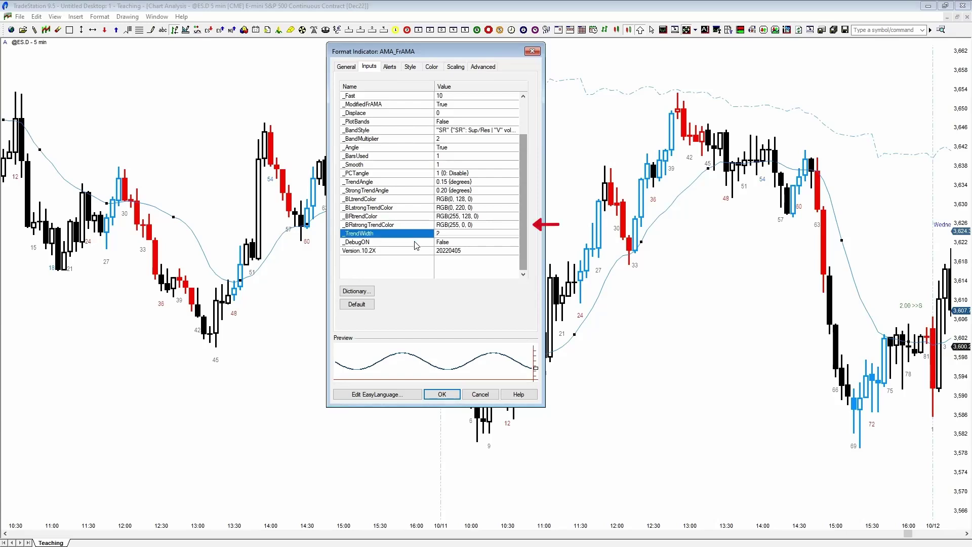
{"action": "left_click", "coordinate": [443, 236]}
Step: Apply the thresholds, then revise them to _TrendAngle 0.20 and _StrongTrendAngle 0.40
{"action": "key", "text": "Return"}
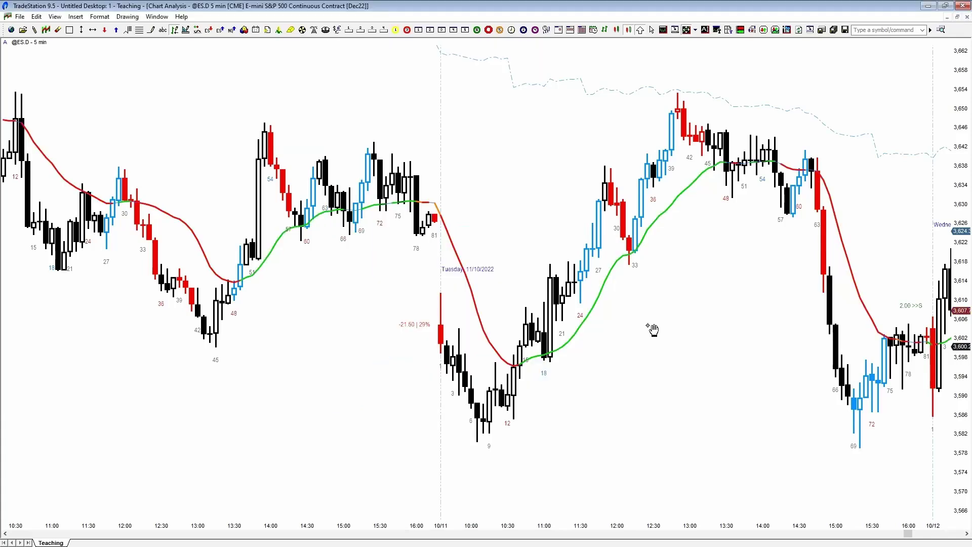
{"action": "right_click", "coordinate": [591, 315]}
{"action": "left_click", "coordinate": [607, 320]}
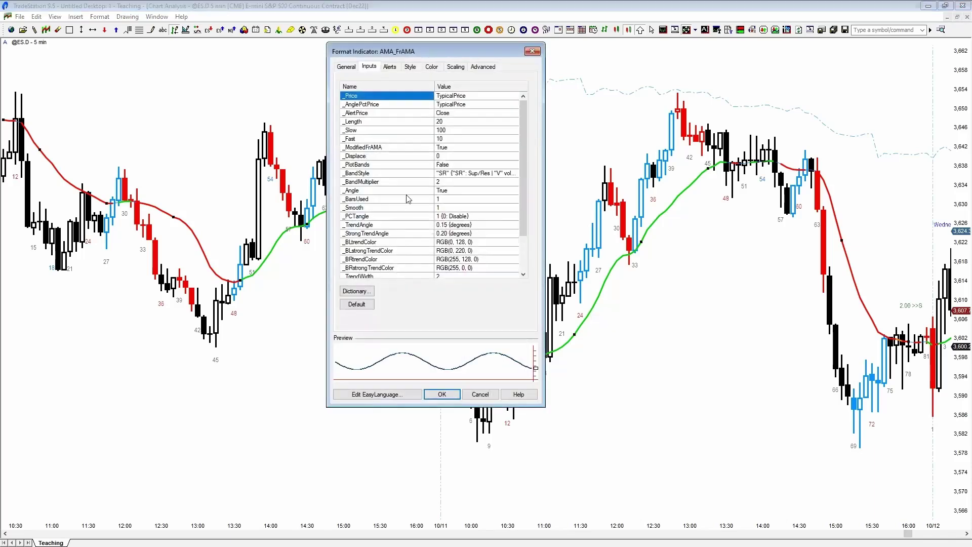
{"action": "left_click", "coordinate": [444, 234]}
{"action": "key", "text": "BackSpace"}
{"action": "key", "text": "BackSpace"}
{"action": "type", "text": "40"}
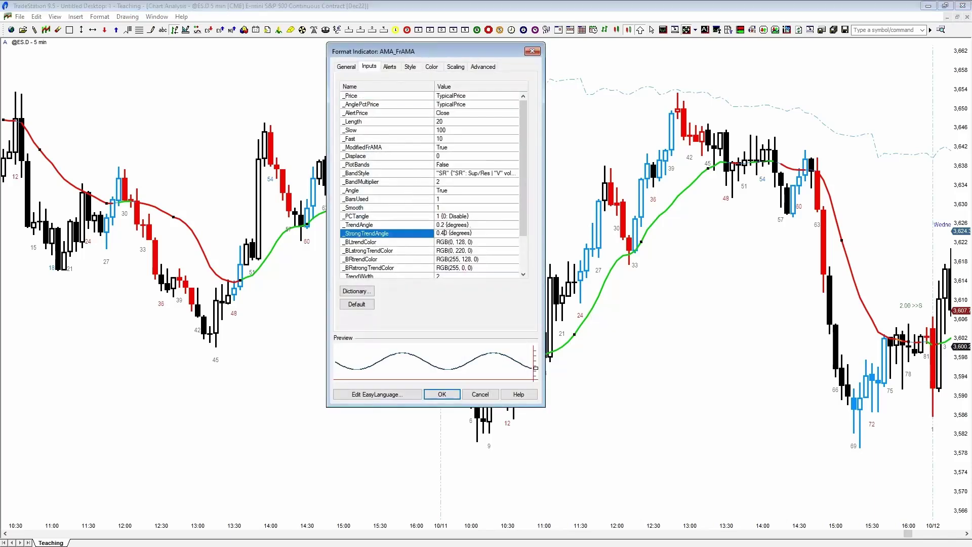
{"action": "left_click", "coordinate": [444, 224]}
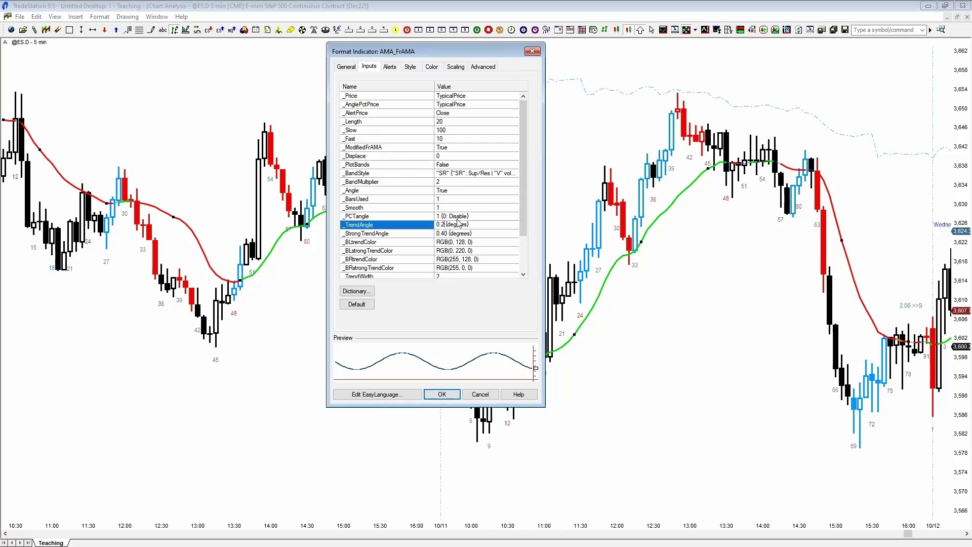
{"action": "type", "text": "0"}
{"action": "left_click", "coordinate": [451, 395]}
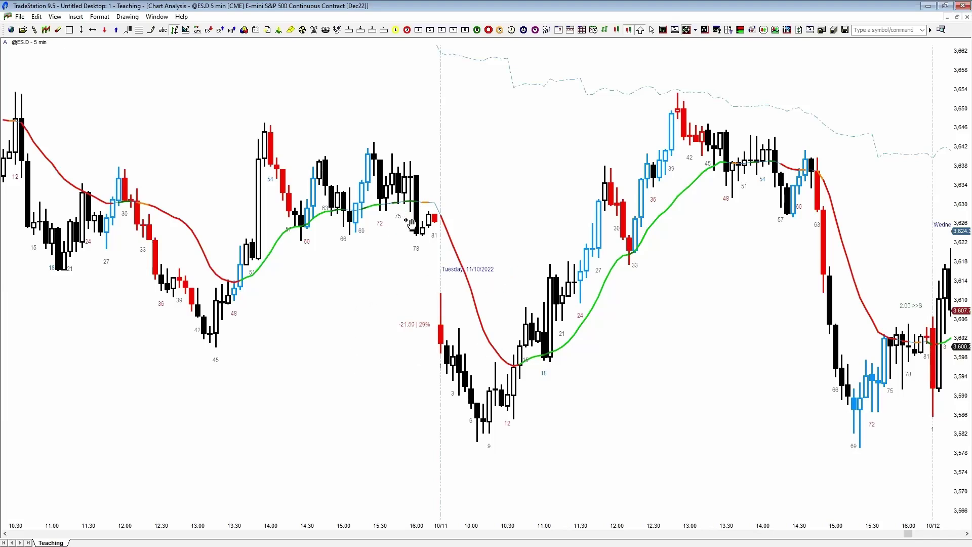
Step: Pan back and zoom in on the 10/10 session, centring its green-then-red AMA line
{"action": "left_click_drag", "start_coordinate": [377, 306], "coordinate": [573, 320]}
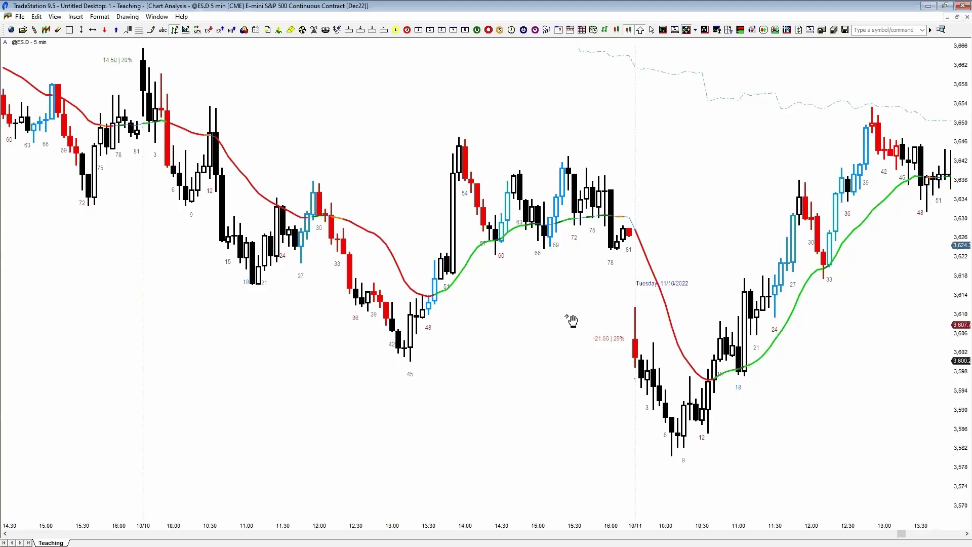
{"action": "scroll", "coordinate": [572, 320], "scroll_direction": "up", "scroll_amount": 5}
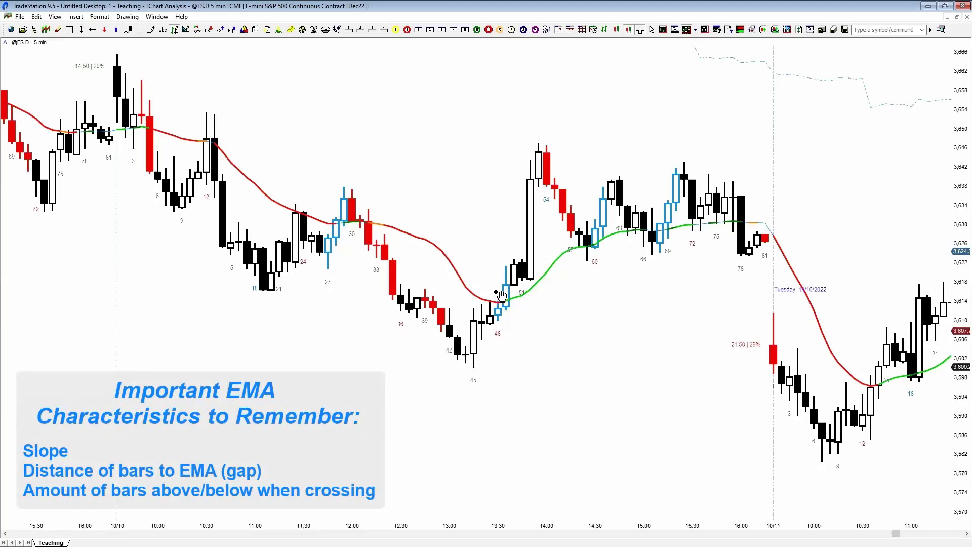
{"action": "left_click_drag", "start_coordinate": [547, 334], "coordinate": [554, 357]}
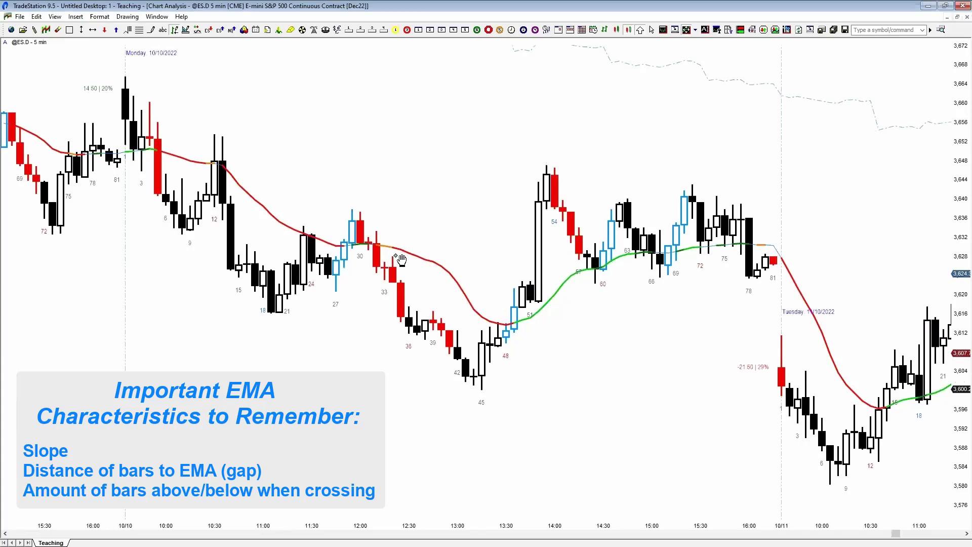